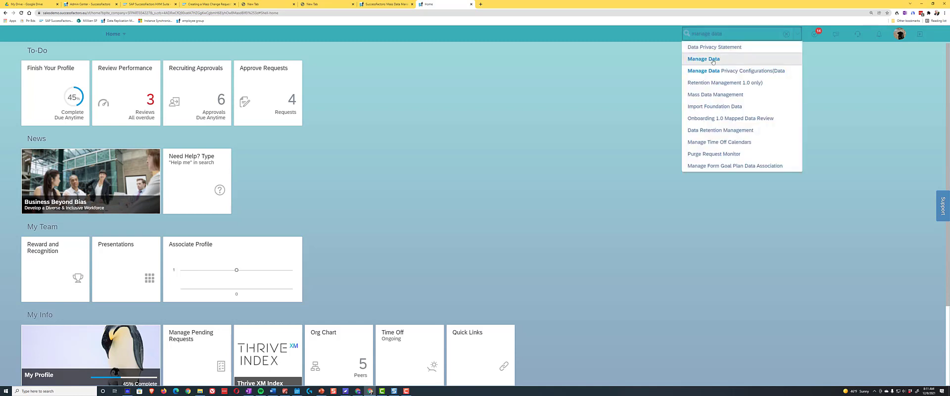
- Open the PositionChanges record of the MassChangesJobConfiguration object in Manage Data
{"action": "left_click", "coordinate": [713, 62]}
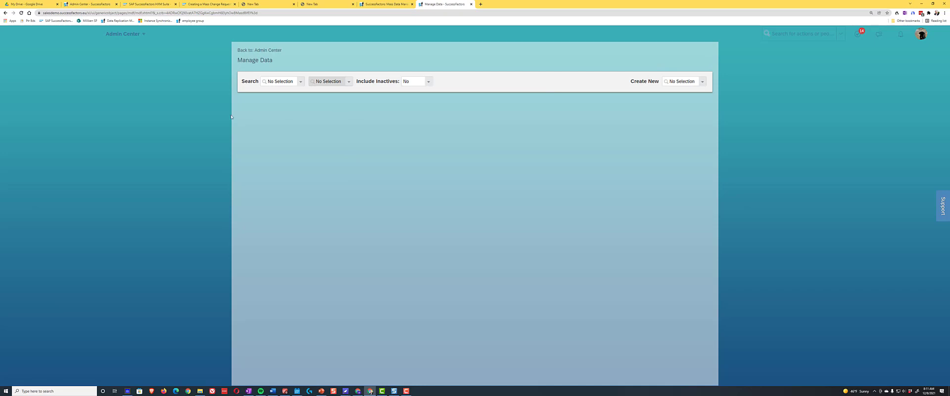
{"action": "left_click", "coordinate": [300, 83]}
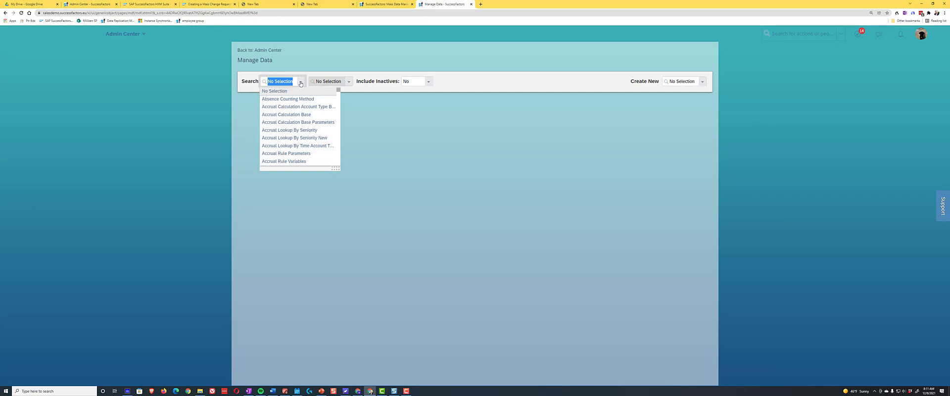
{"action": "type", "text": "mass"}
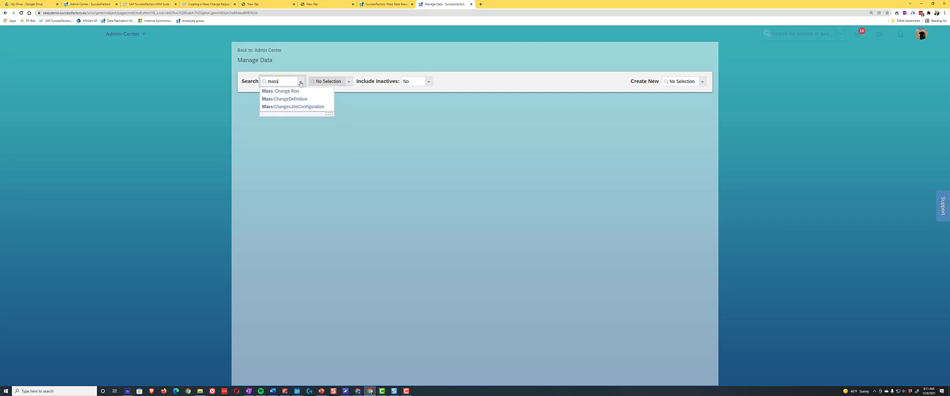
{"action": "left_click", "coordinate": [295, 107]}
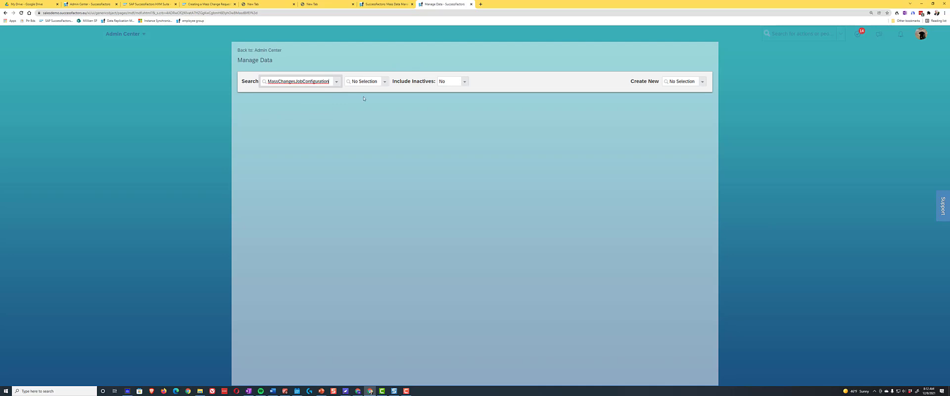
{"action": "key", "text": "Tab"}
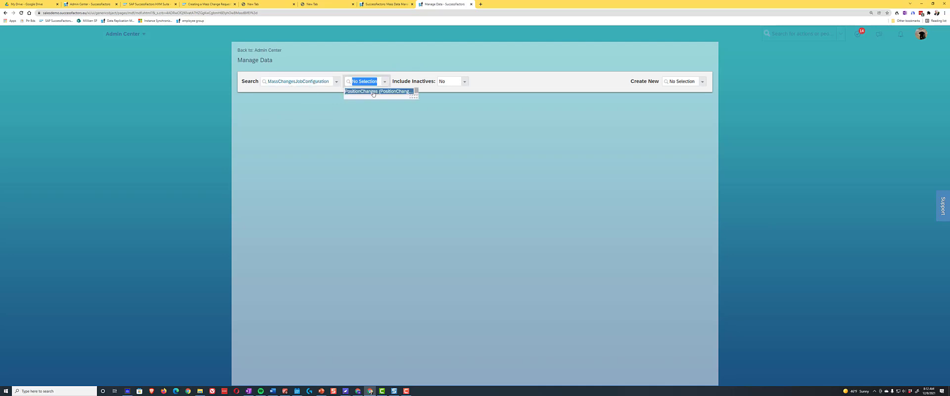
{"action": "left_click", "coordinate": [373, 92]}
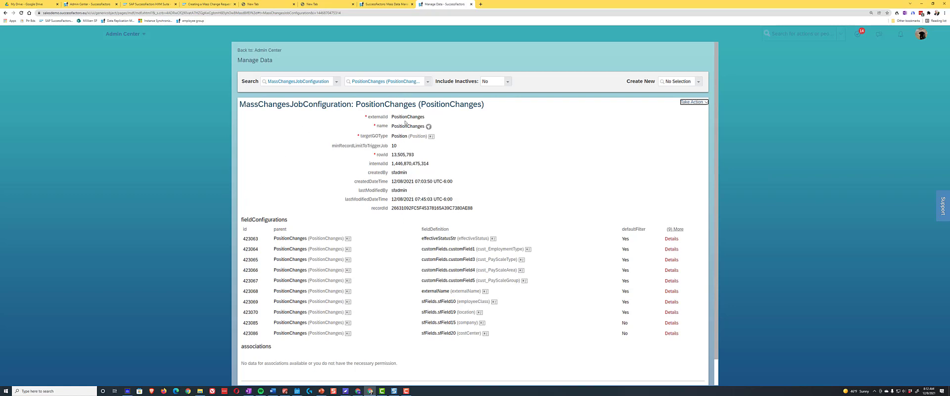
- Examine the PositionChanges field configurations and the costCenter field's defaultFilter, filterable and editable settings
{"action": "scroll", "coordinate": [405, 122], "scroll_direction": "down", "scroll_amount": 1}
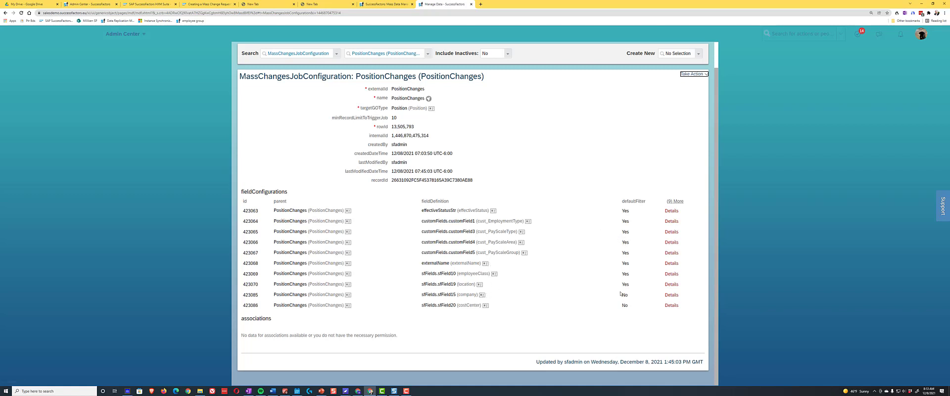
{"action": "left_click", "coordinate": [672, 305]}
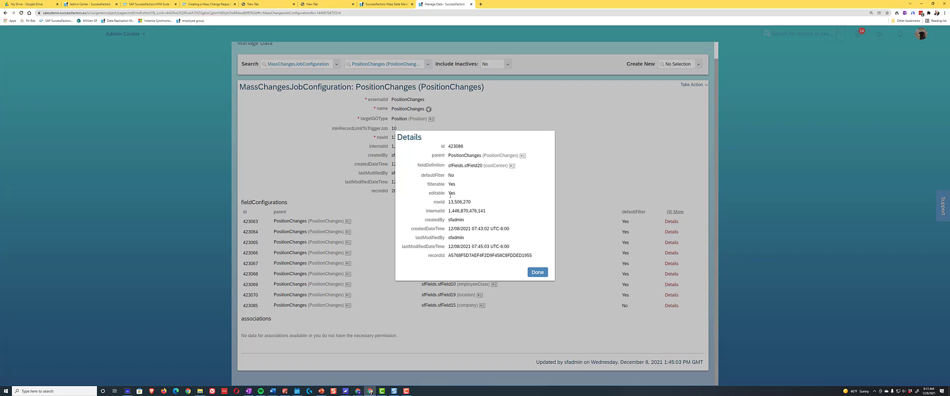
{"action": "left_click_drag", "start_coordinate": [450, 192], "coordinate": [457, 194]}
{"action": "left_click_drag", "start_coordinate": [447, 184], "coordinate": [463, 186]}
{"action": "left_click_drag", "start_coordinate": [449, 175], "coordinate": [456, 175]}
{"action": "left_click", "coordinate": [538, 272]}
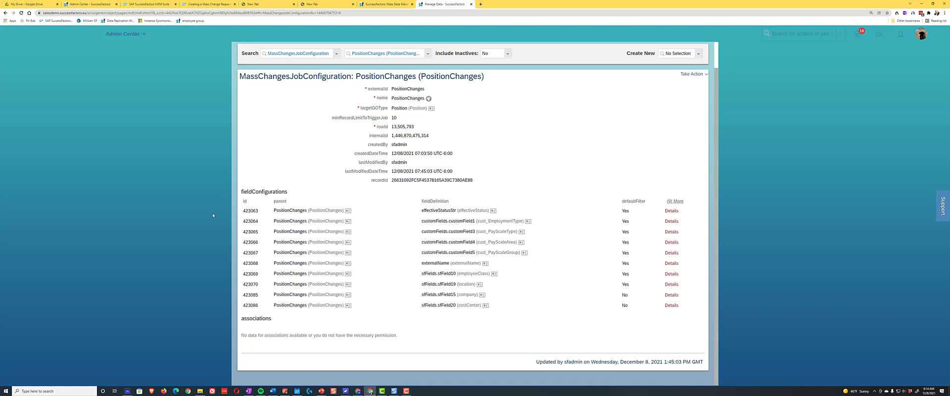
{"action": "scroll", "coordinate": [289, 82], "scroll_direction": "up", "scroll_amount": 1}
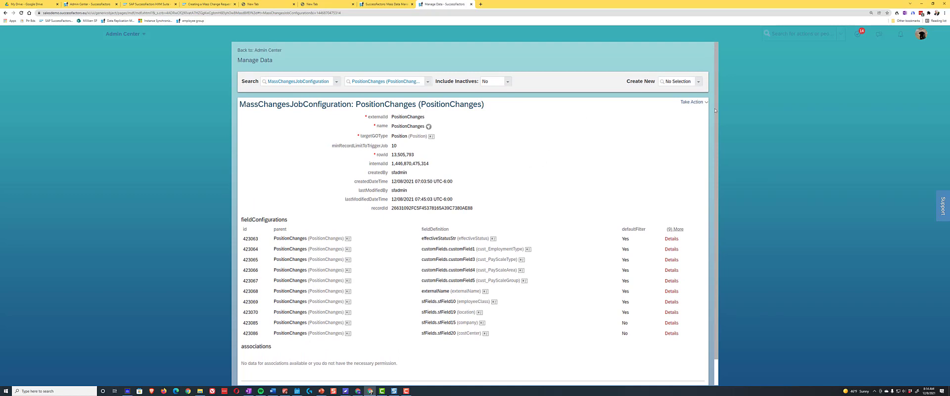
- Find Mass Data Management through the action search and create a new position mass change request
{"action": "left_click", "coordinate": [806, 37]}
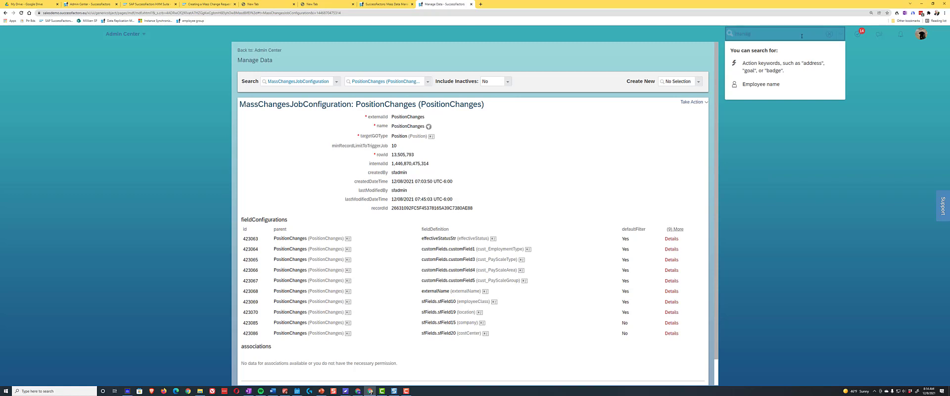
{"action": "key", "text": "BackSpace"}
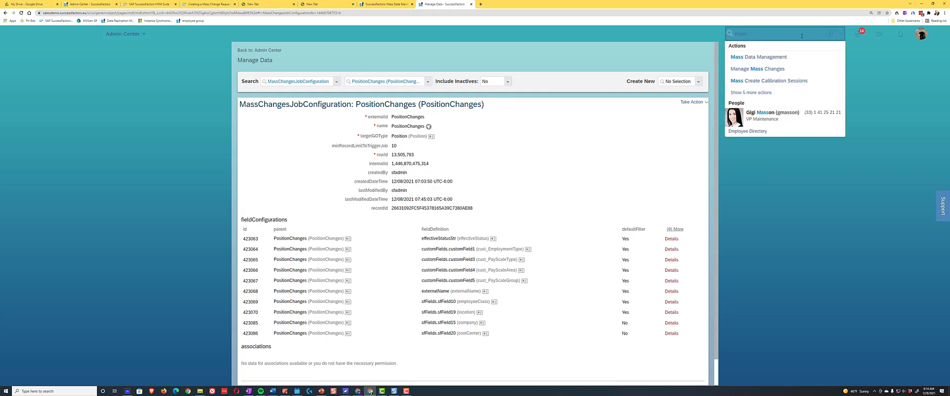
{"action": "left_click", "coordinate": [798, 57]}
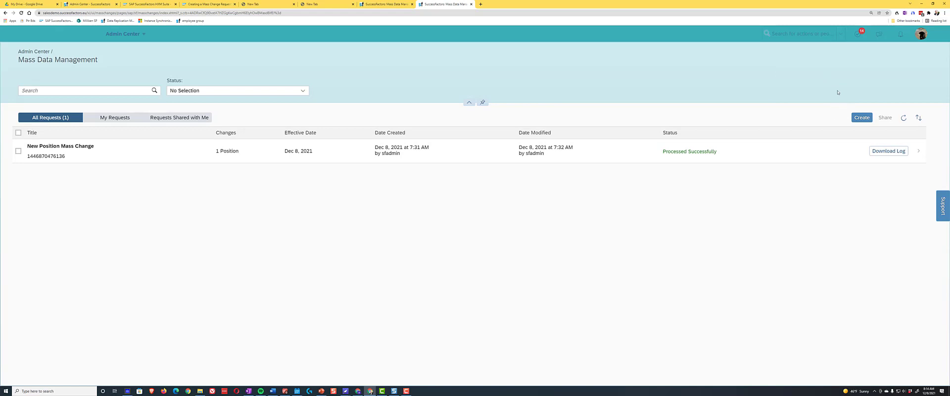
{"action": "left_click", "coordinate": [858, 118]}
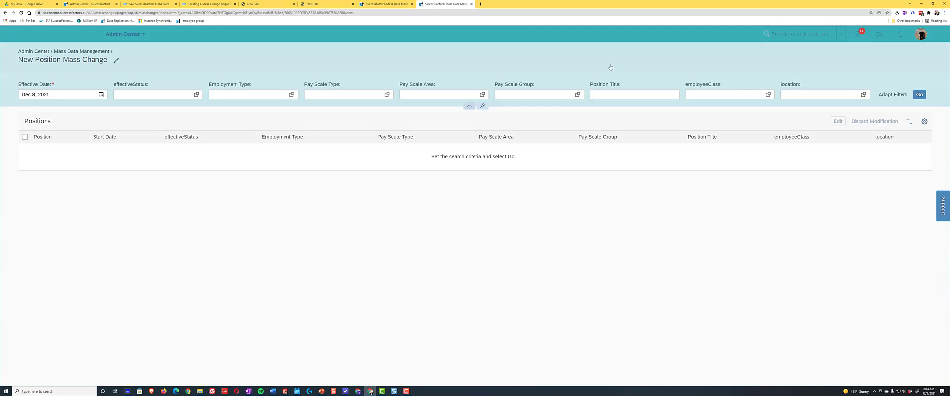
- Review the filters available for the position mass change, such as company and costCenter, without changing them
{"action": "left_click", "coordinate": [885, 93]}
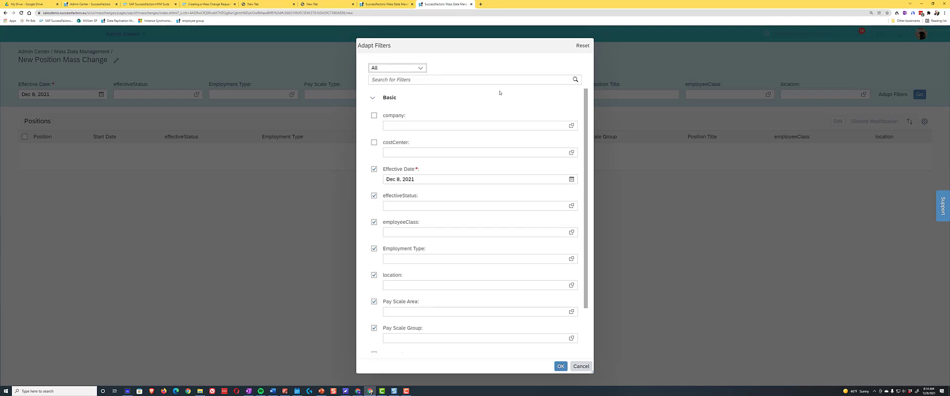
{"action": "scroll", "coordinate": [474, 119], "scroll_direction": "down", "scroll_amount": 3}
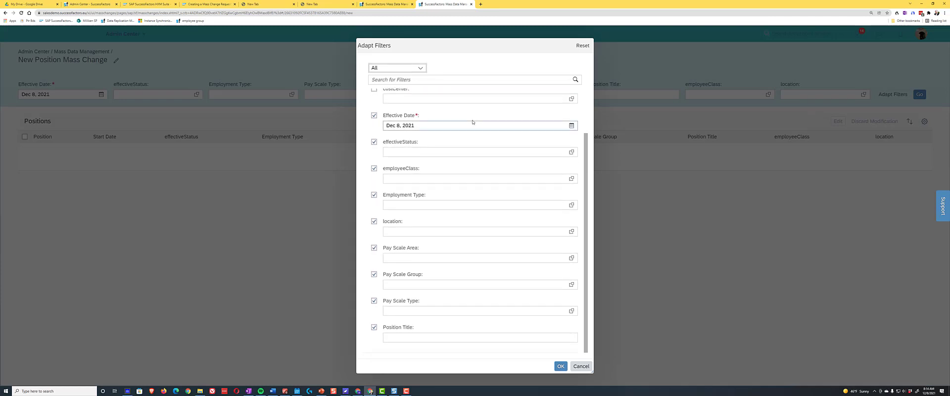
{"action": "scroll", "coordinate": [475, 123], "scroll_direction": "up", "scroll_amount": 3}
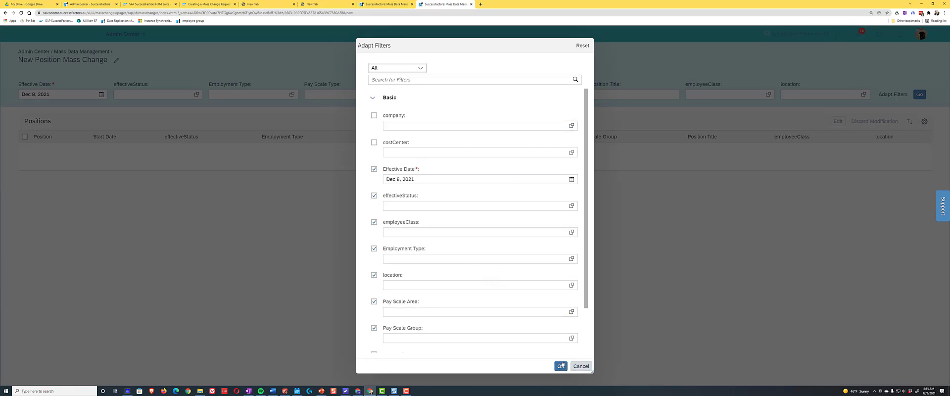
{"action": "left_click", "coordinate": [579, 365]}
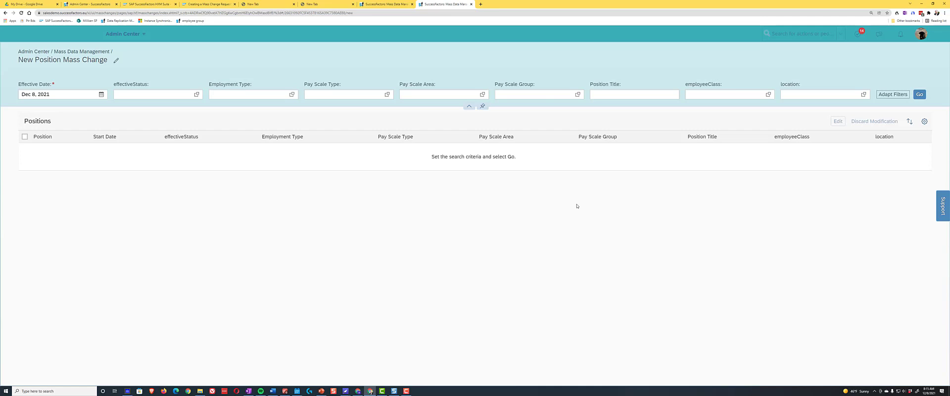
- Filter the positions by the position title Team-110 and run the search
{"action": "left_click", "coordinate": [579, 222]}
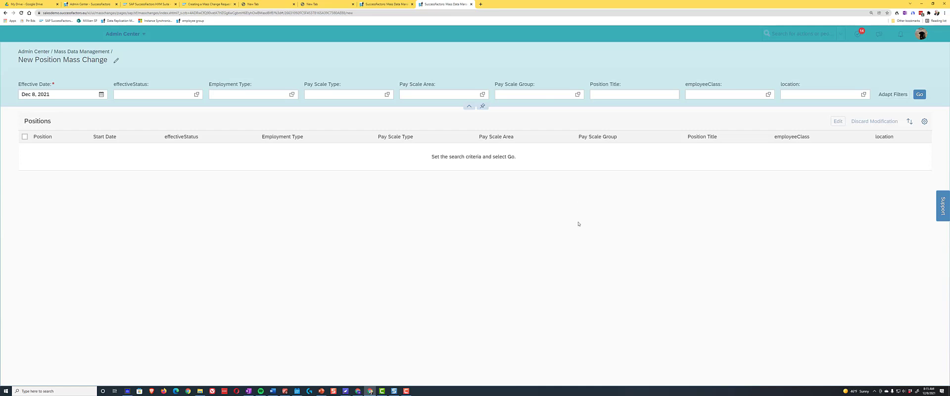
{"action": "left_click", "coordinate": [608, 98]}
{"action": "type", "text": "Team"}
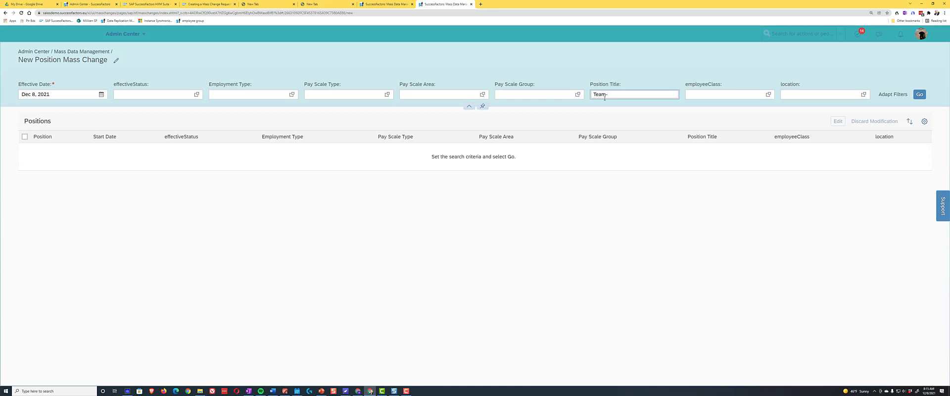
{"action": "type", "text": "-110"}
{"action": "left_click", "coordinate": [918, 95]}
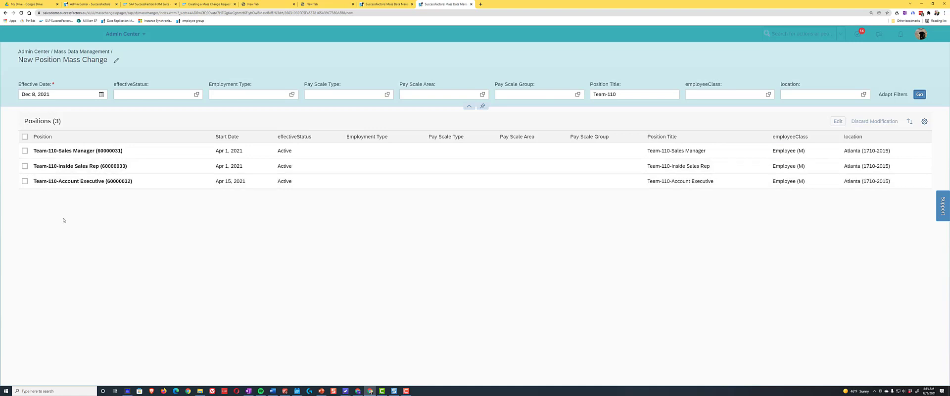
- Mass edit all listed Team-110 positions, setting their location to Boston (1710-2017), and apply the change
{"action": "left_click", "coordinate": [25, 136]}
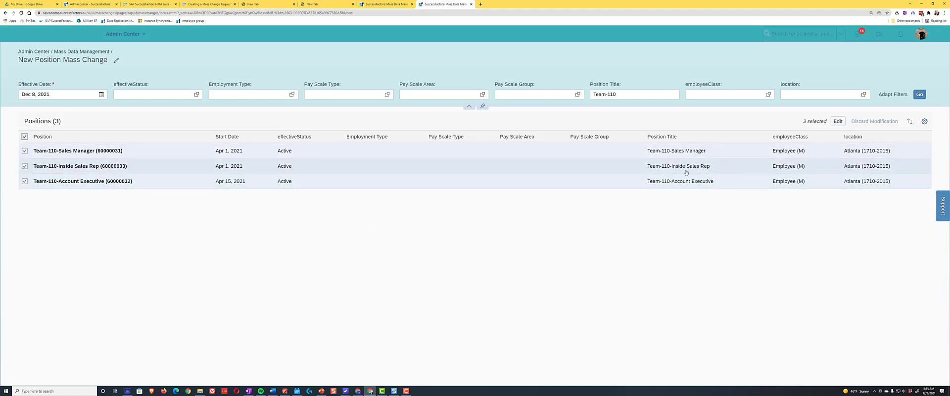
{"action": "left_click", "coordinate": [836, 123]}
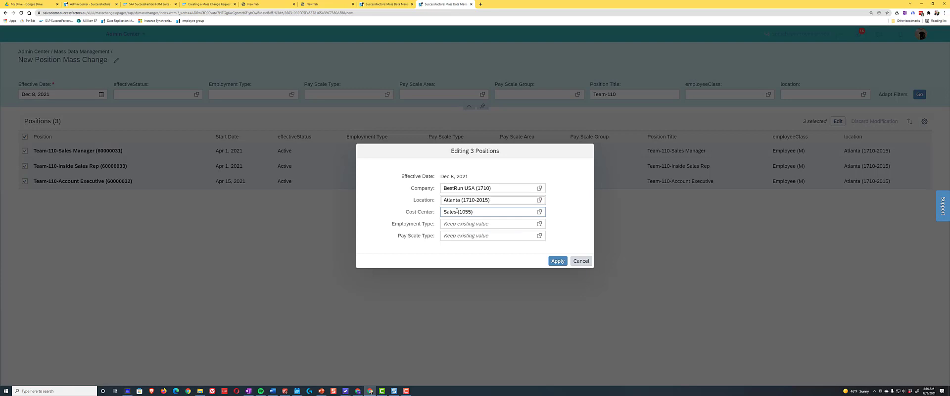
{"action": "left_click", "coordinate": [447, 203]}
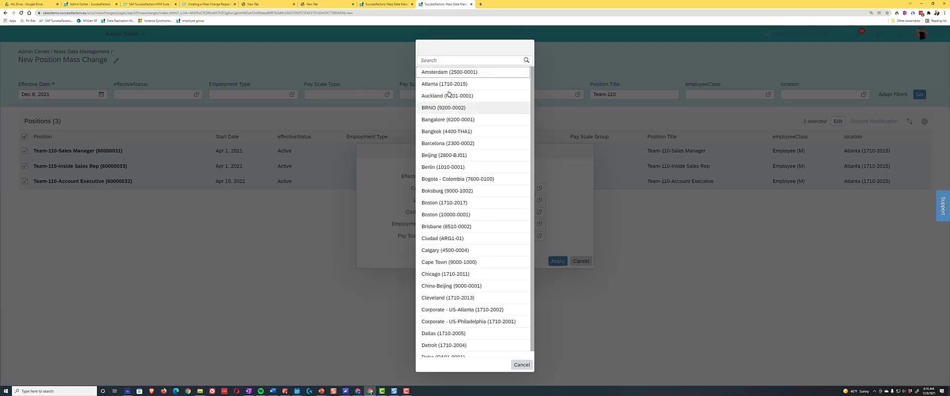
{"action": "left_click", "coordinate": [443, 62]}
{"action": "type", "text": "B"}
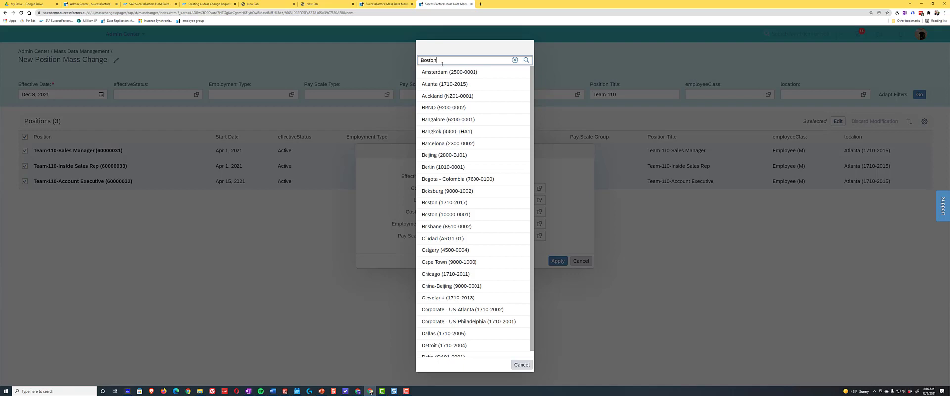
{"action": "type", "text": "oston"}
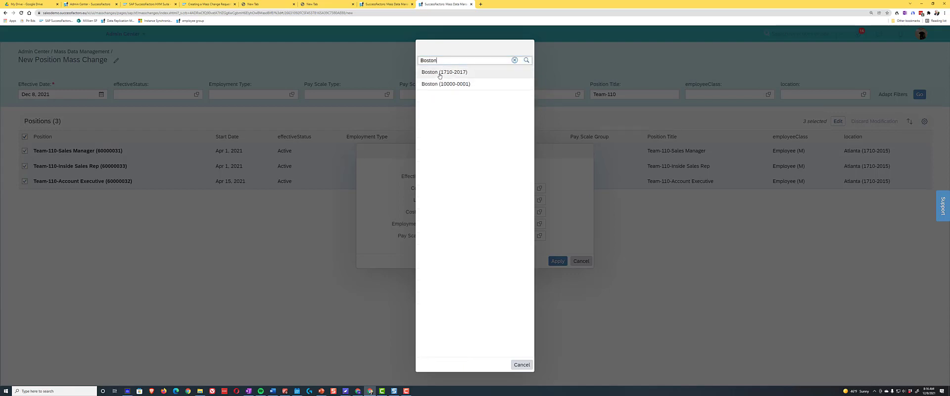
{"action": "left_click", "coordinate": [439, 73]}
{"action": "left_click", "coordinate": [557, 261]}
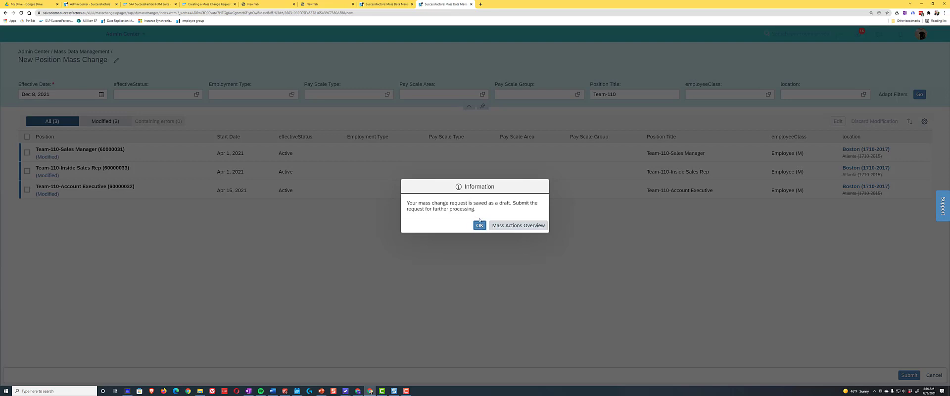
{"action": "left_click", "coordinate": [479, 225]}
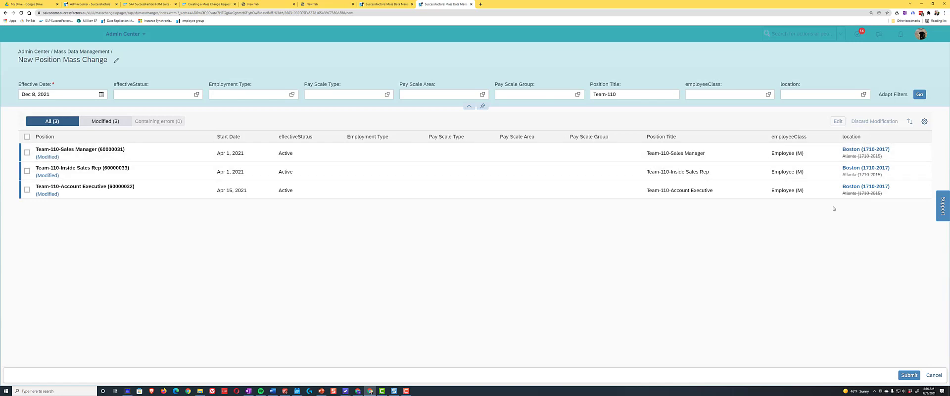
- Submit the mass change request for the modified Team-110 positions
{"action": "left_click", "coordinate": [906, 376]}
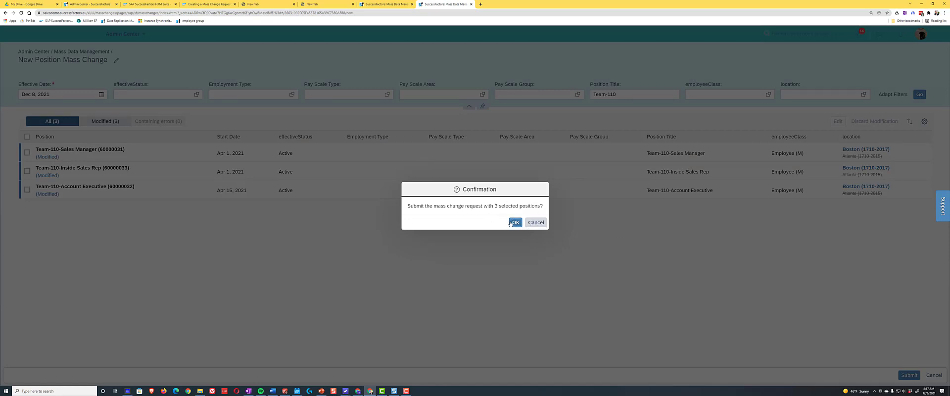
{"action": "left_click", "coordinate": [514, 222]}
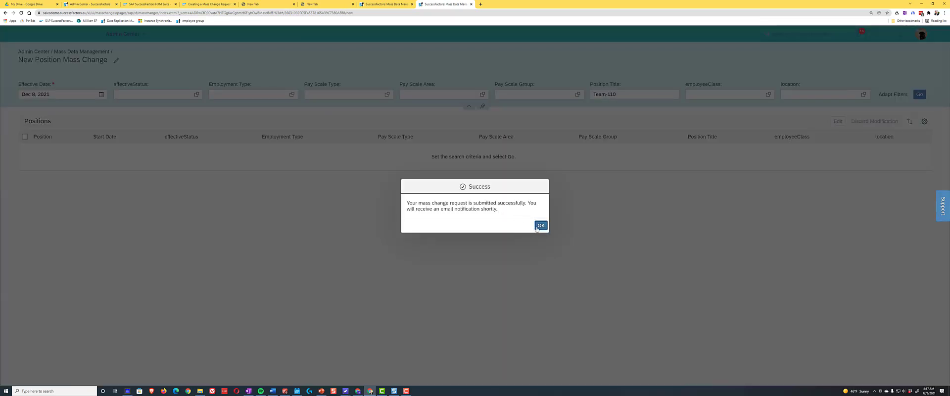
{"action": "left_click", "coordinate": [539, 225]}
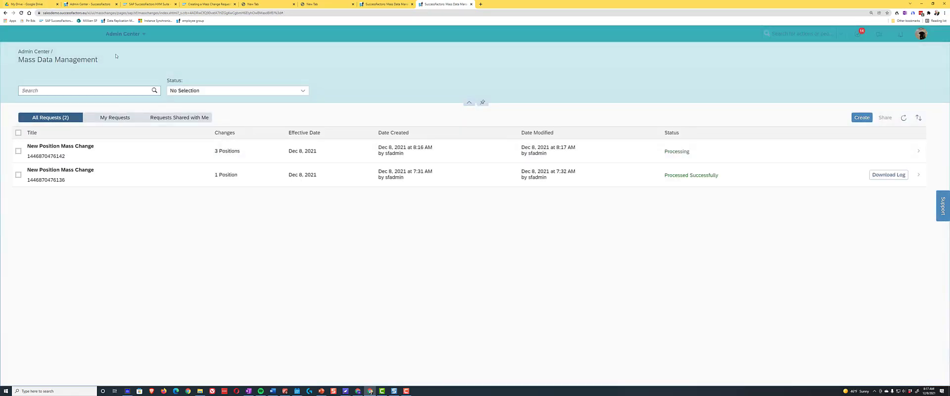
- Reload the mass change request list to check the submitted request's processing status
{"action": "left_click", "coordinate": [235, 51]}
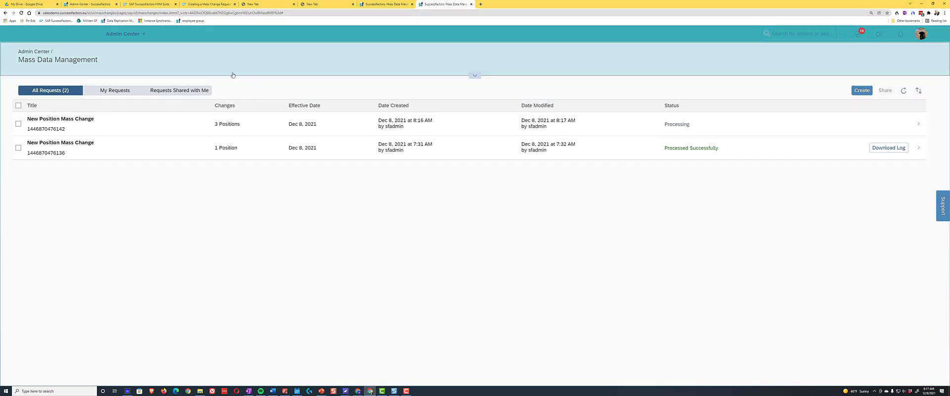
{"action": "left_click", "coordinate": [240, 64]}
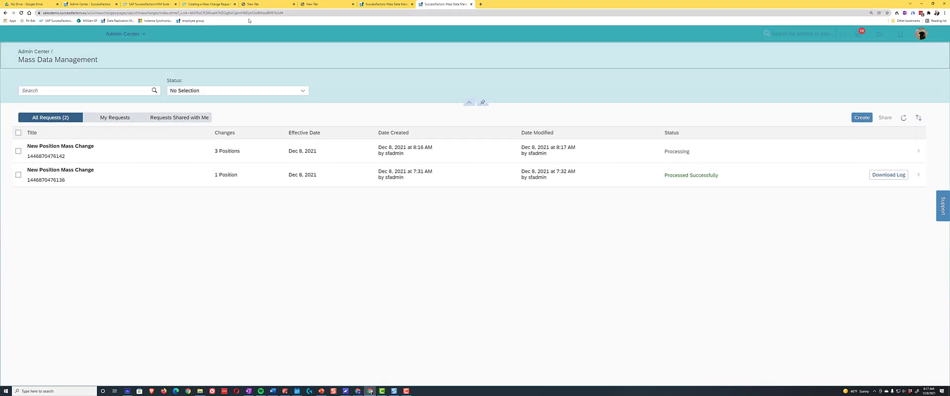
{"action": "left_click", "coordinate": [21, 14]}
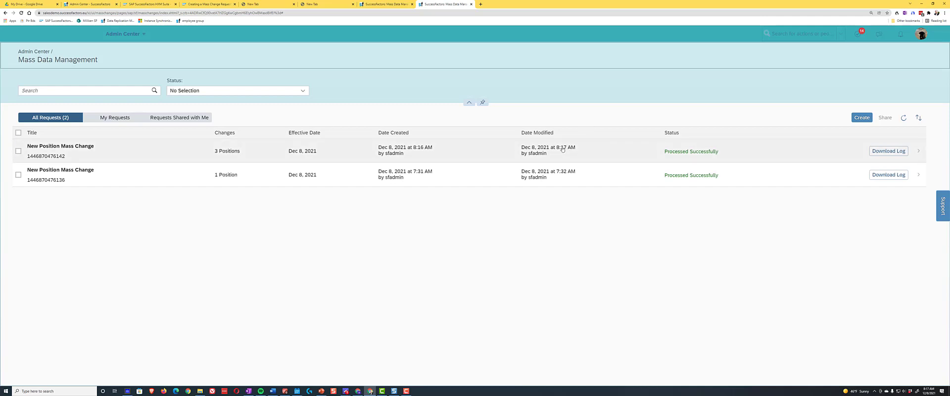
- Go to the Org Chart area and display the Position Org Chart
{"action": "left_click", "coordinate": [124, 33]}
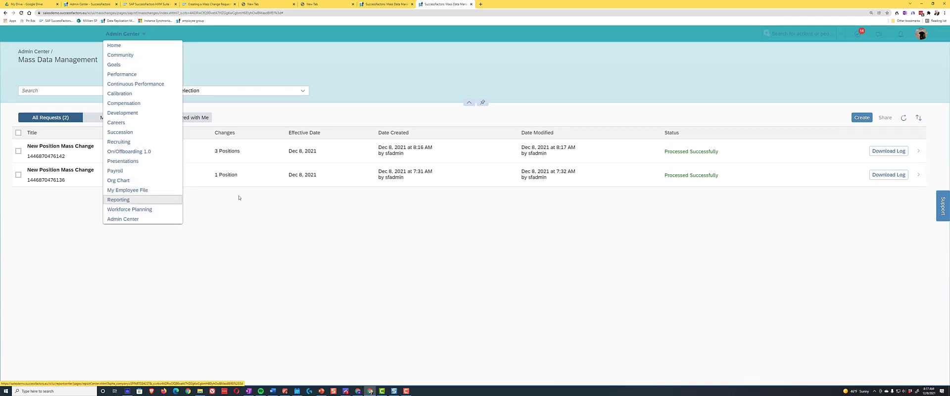
{"action": "left_click", "coordinate": [140, 183]}
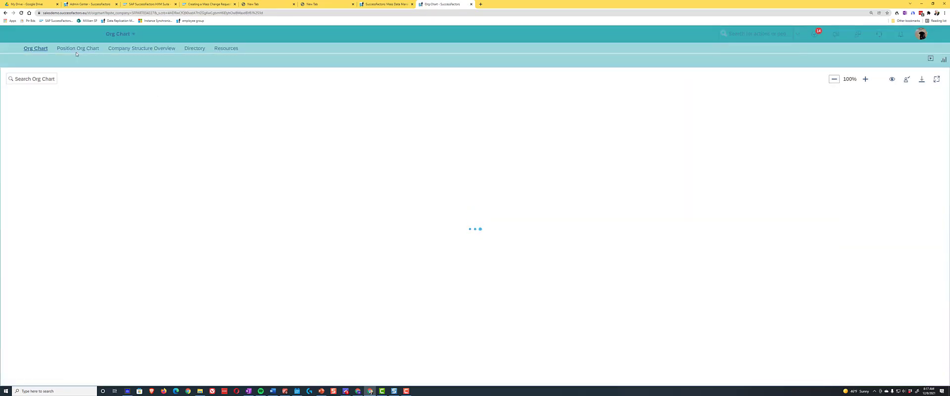
{"action": "left_click", "coordinate": [75, 49]}
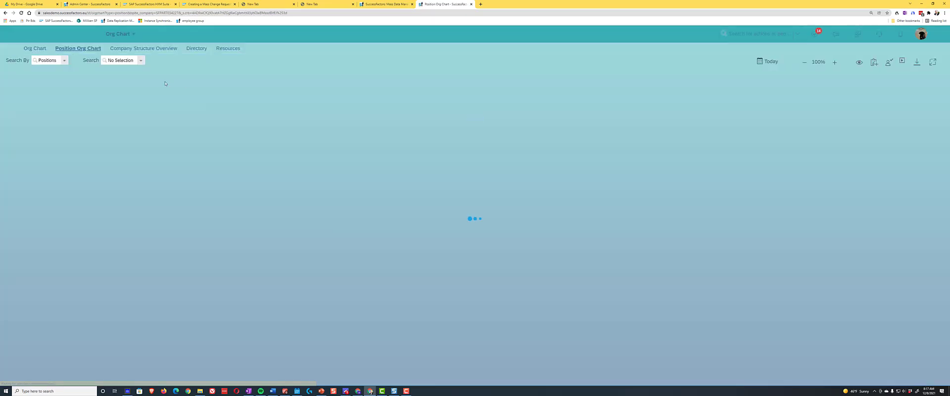
- Try to look up a Team-110 position by searching the positions for Team-110 and picking the first suggestion
{"action": "left_click", "coordinate": [117, 60]}
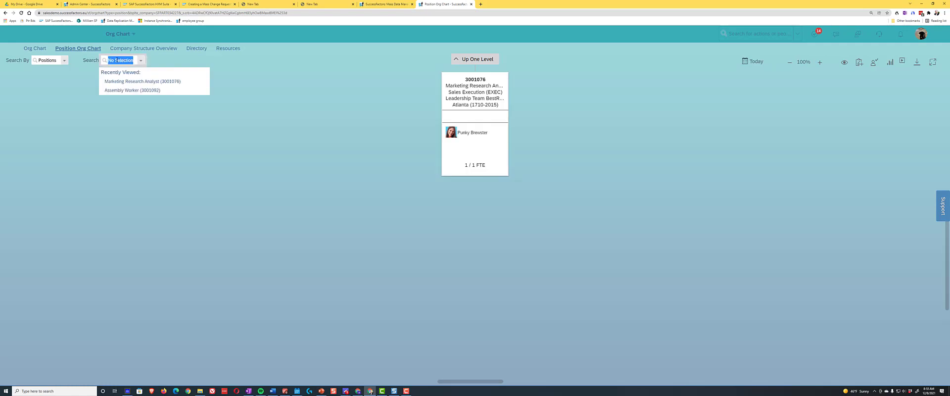
{"action": "type", "text": "Tee"}
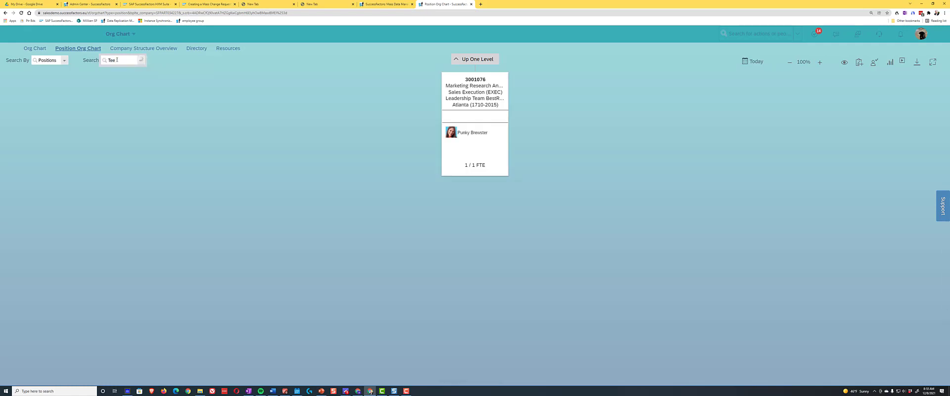
{"action": "type", "text": "m-10000"}
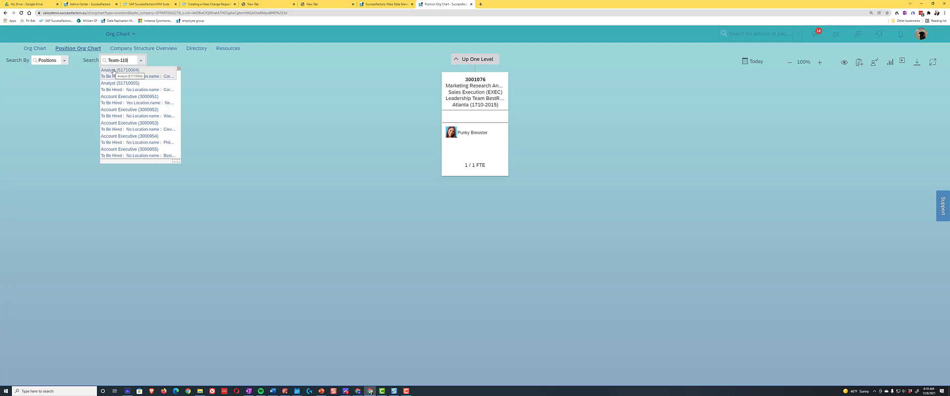
{"action": "left_click", "coordinate": [114, 70]}
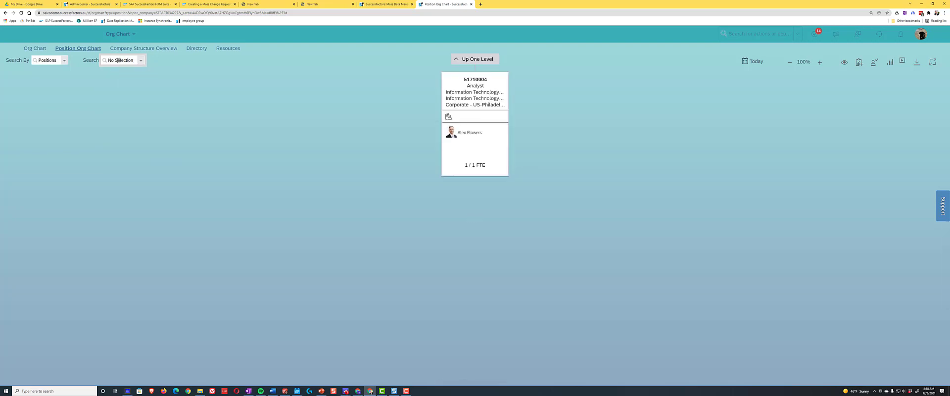
- Replace the position search text with team-110 and show the Team-110-Account Executive position in the chart
{"action": "key", "text": "BackSpace"}
{"action": "key", "text": "BackSpace"}
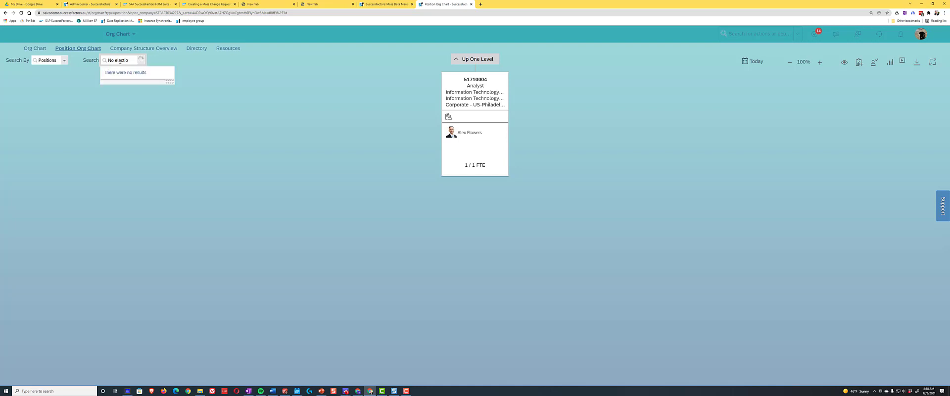
{"action": "key", "text": "BackSpace"}
{"action": "key", "text": "BackSpace"}
{"action": "key", "text": "BackSpace"}
{"action": "key", "text": "BackSpace"}
{"action": "key", "text": "BackSpace"}
{"action": "key", "text": "BackSpace"}
{"action": "key", "text": "BackSpace"}
{"action": "key", "text": "BackSpace"}
{"action": "key", "text": "BackSpace"}
{"action": "key", "text": "BackSpace"}
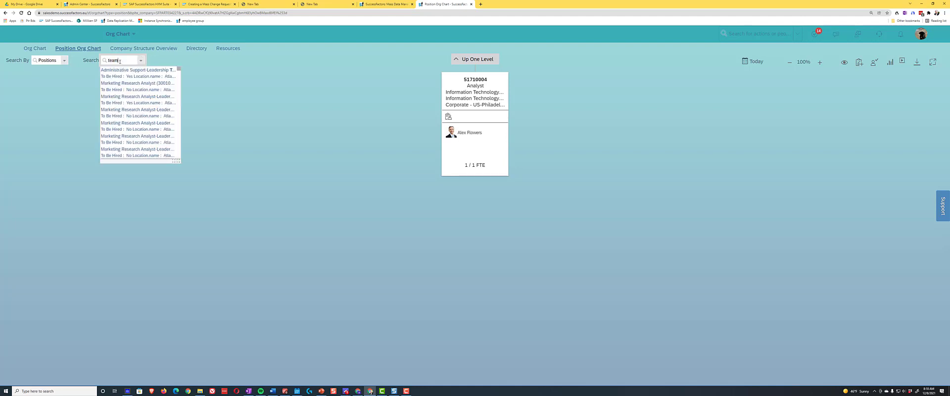
{"action": "type", "text": "-110"}
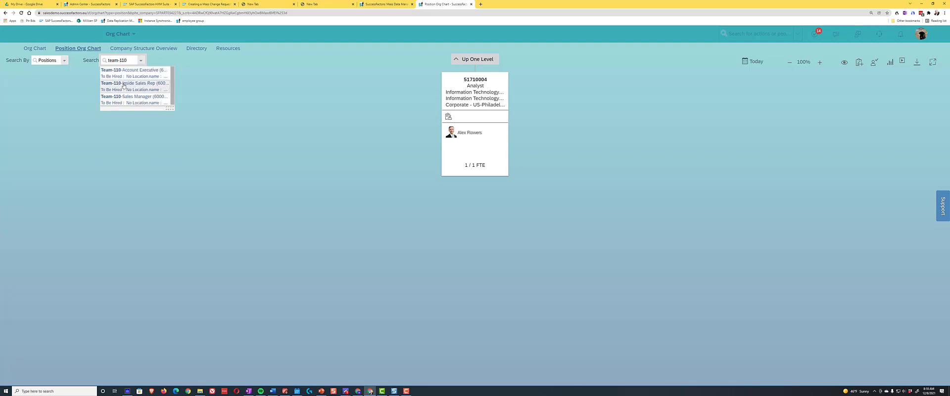
{"action": "left_click", "coordinate": [125, 77]}
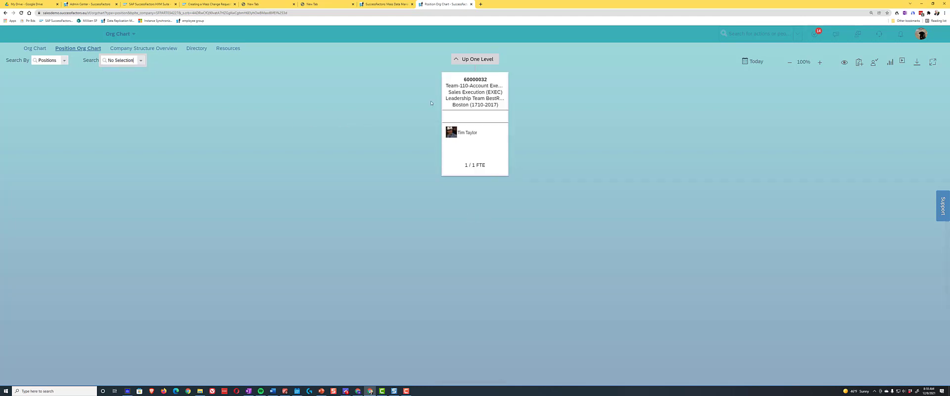
- Review the Team-110-Account Executive position's details and its change history in Manage Positions, and return to the position chart
{"action": "left_click", "coordinate": [467, 93]}
{"action": "left_click", "coordinate": [554, 48]}
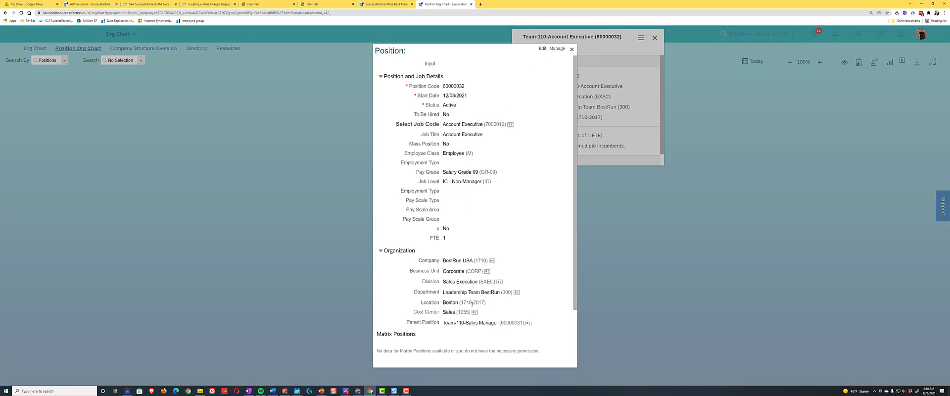
{"action": "left_click", "coordinate": [558, 48]}
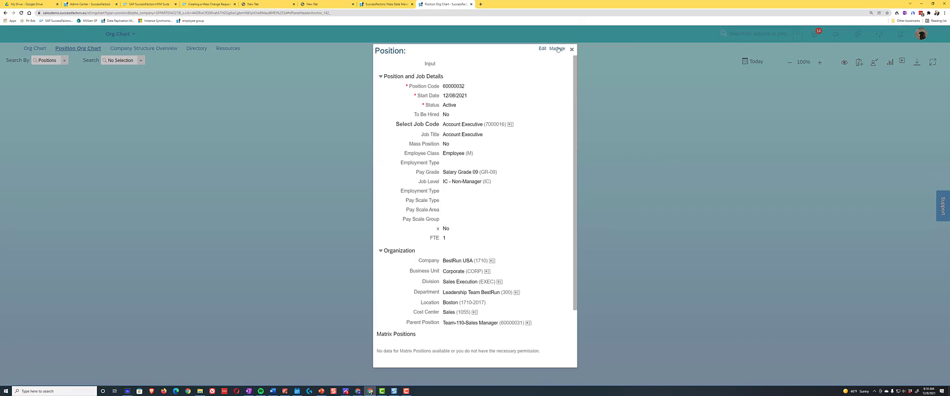
{"action": "left_click", "coordinate": [558, 49]}
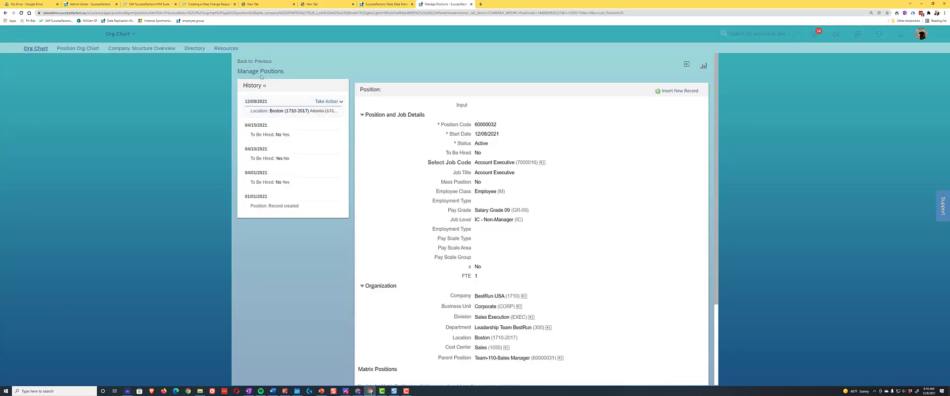
{"action": "left_click", "coordinate": [263, 61]}
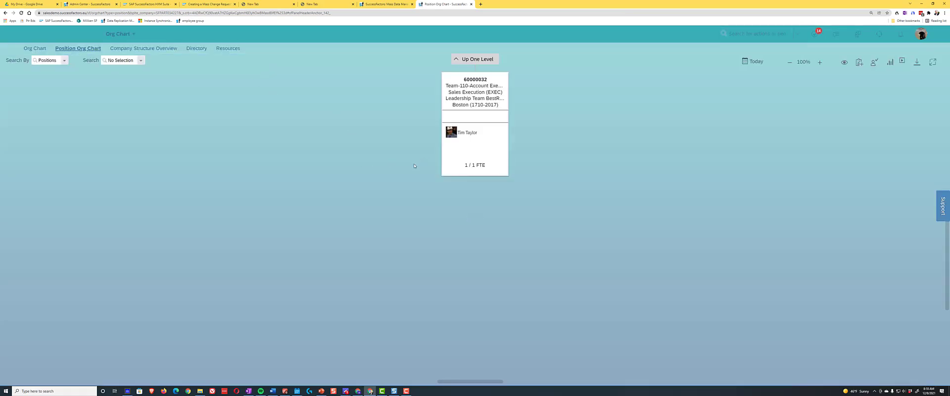
- Open the employee profile of the Team-110-Account Executive incumbent and examine the change history of the position information
{"action": "left_click", "coordinate": [468, 137]}
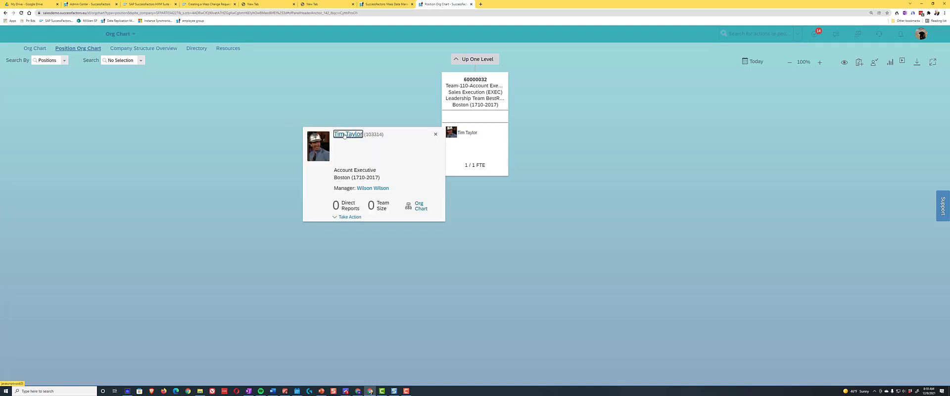
{"action": "left_click", "coordinate": [345, 135]}
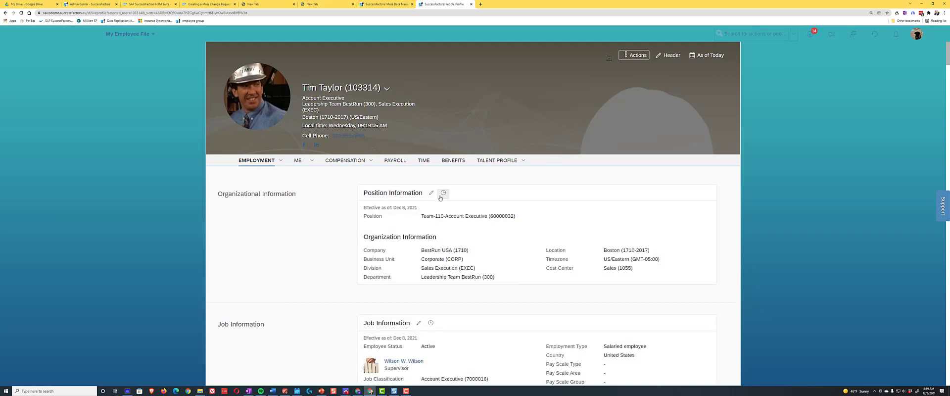
{"action": "left_click", "coordinate": [443, 192]}
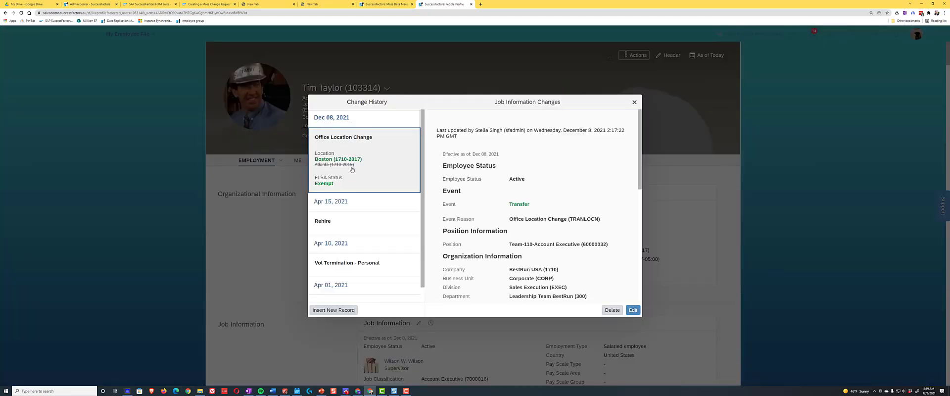
{"action": "left_click", "coordinate": [634, 103]}
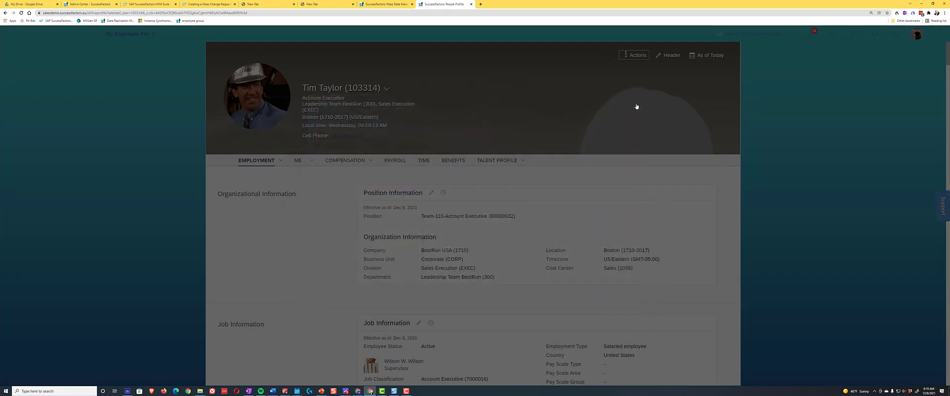